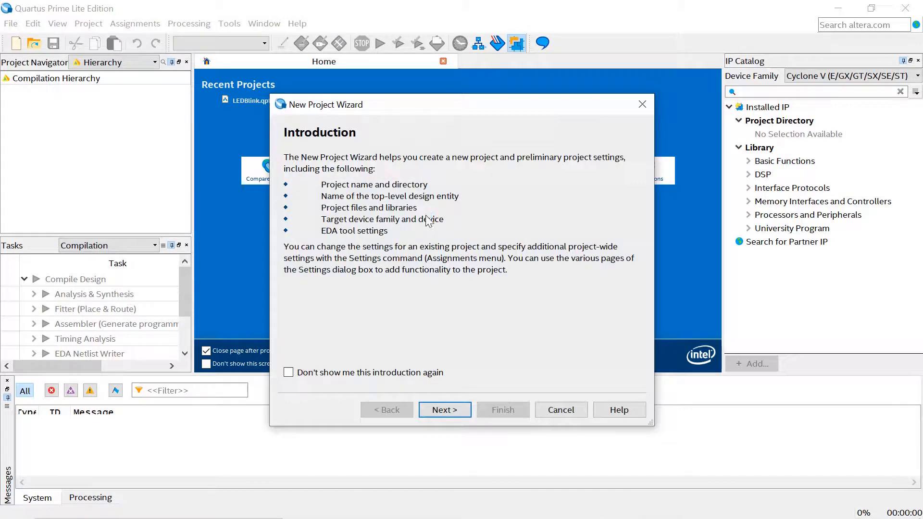
- Set up an empty project with project and top-level entity name LEDBlink in a new directory D:\project\Quartus\LEDBlink, without adding files
click(454, 411)
text(D:\project\Quartus\LEDBlink)
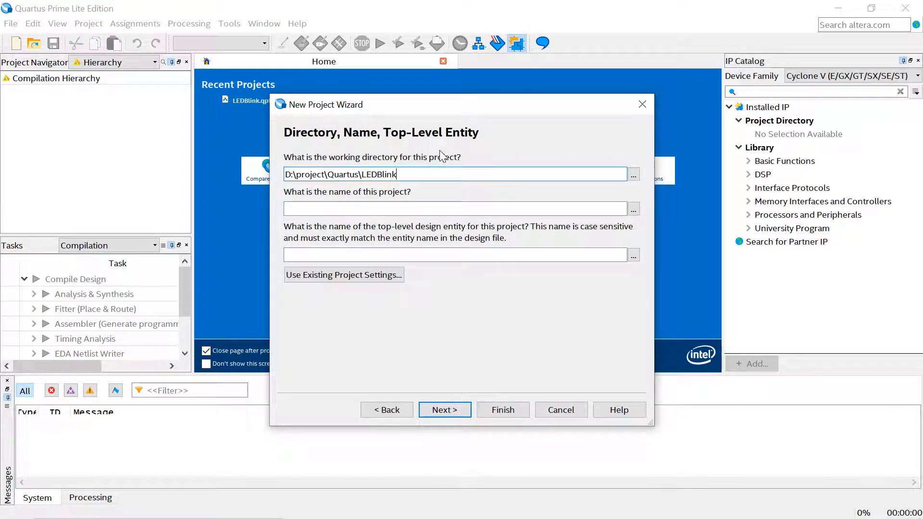
click(420, 210)
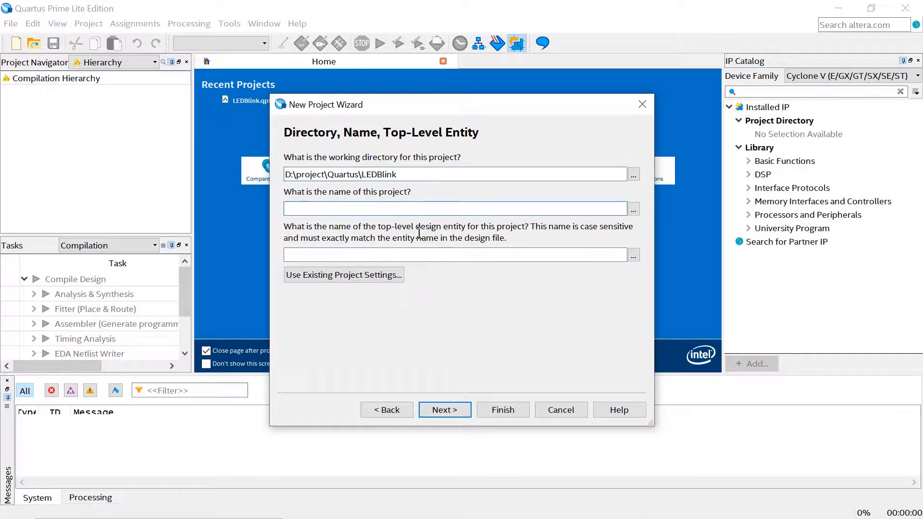
text(LEDBli)
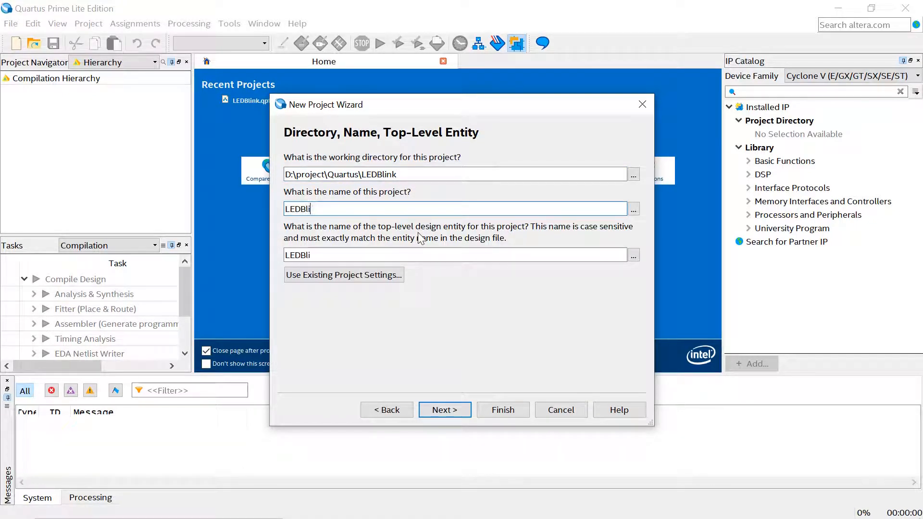
text(nk)
click(327, 254)
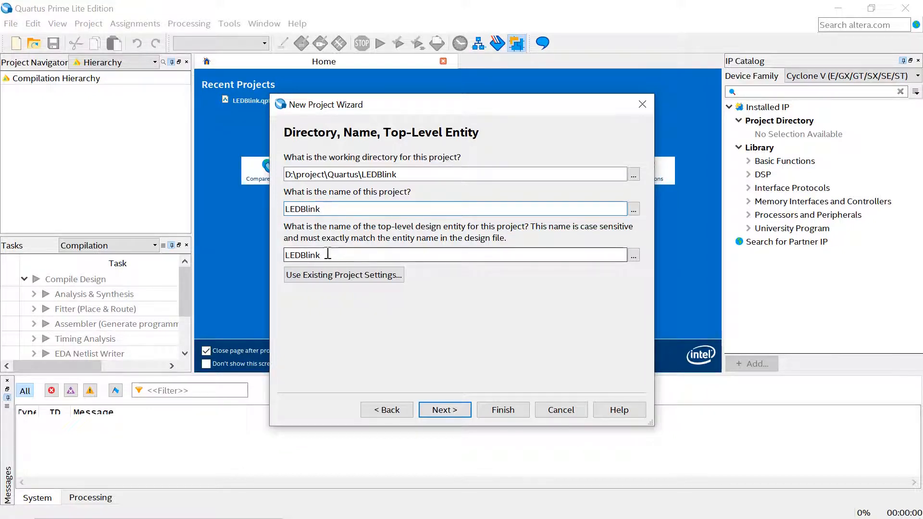
click(451, 412)
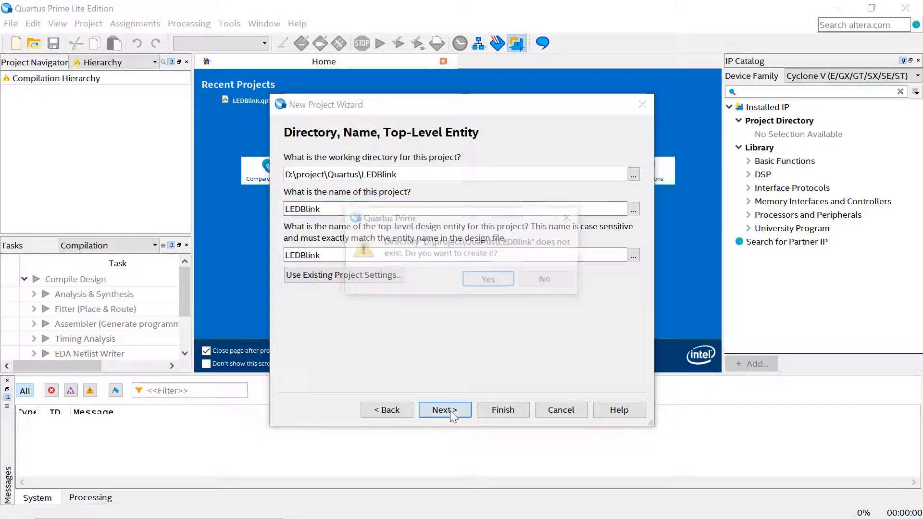
click(489, 280)
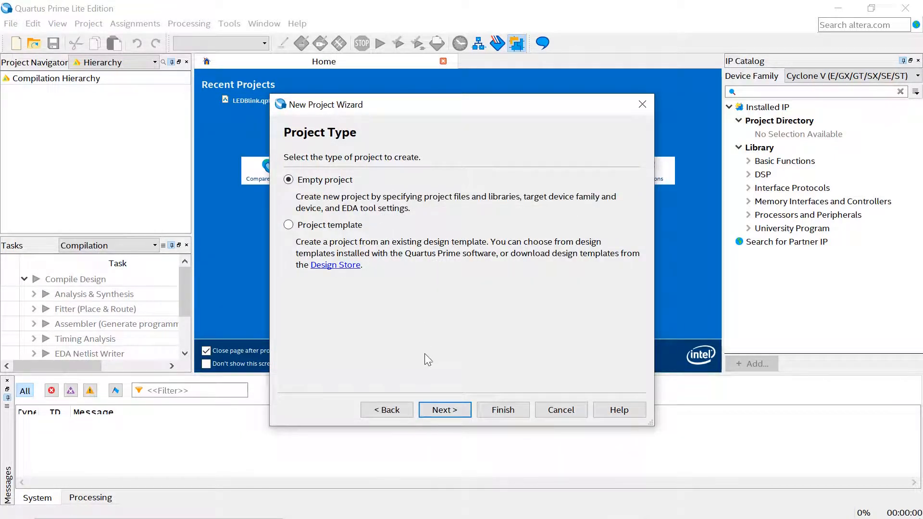
click(439, 409)
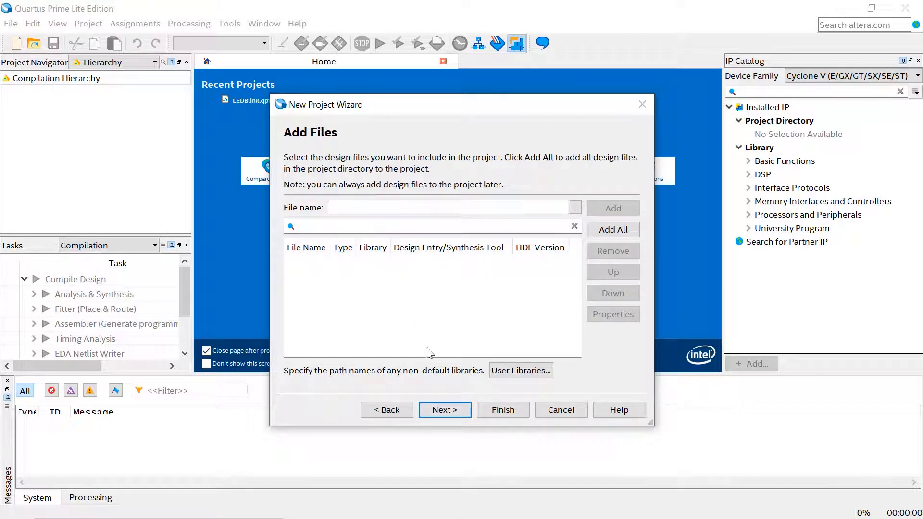
click(445, 407)
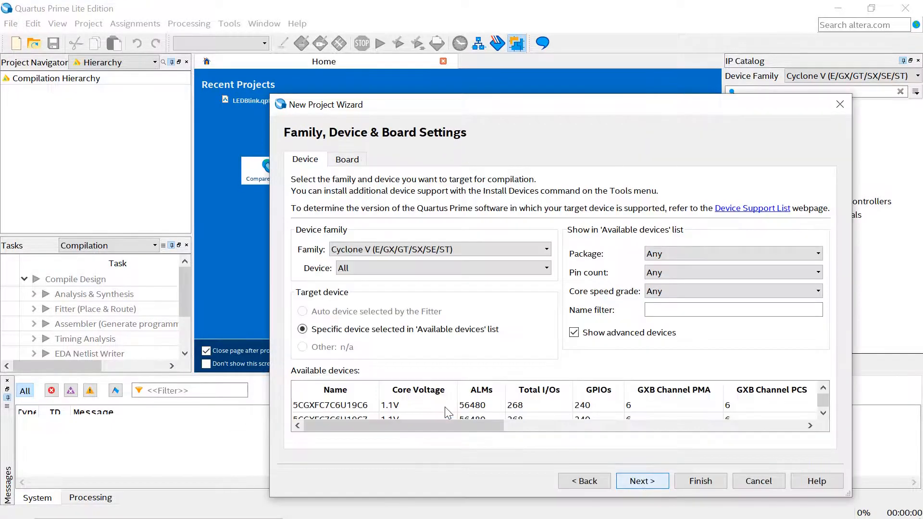
- Target the TQFP-packaged Cyclone 10 LP device 10CL025YE144C8G, leave all EDA tools at None and finish creating the project
click(492, 249)
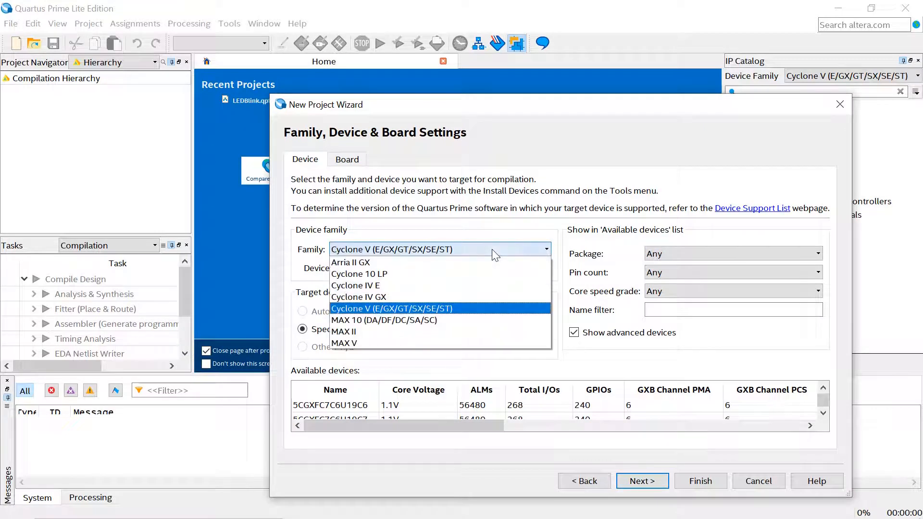
click(462, 273)
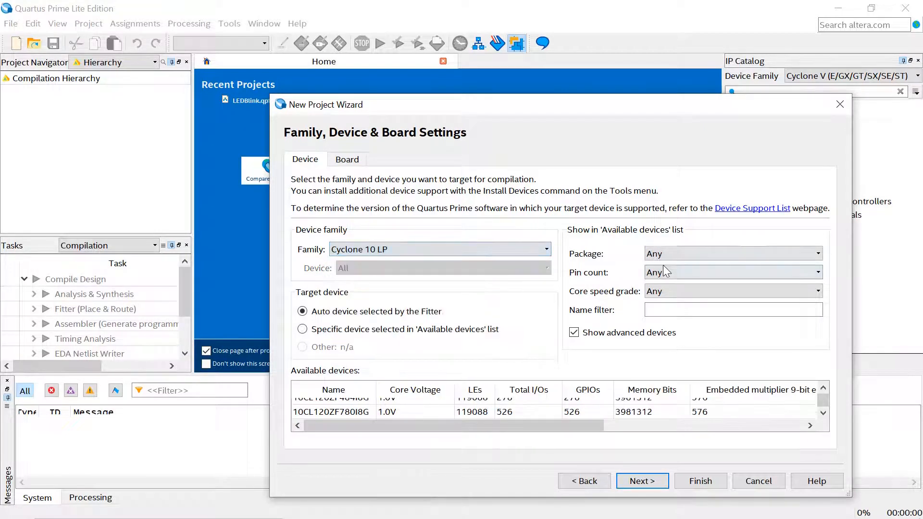
click(671, 255)
click(675, 312)
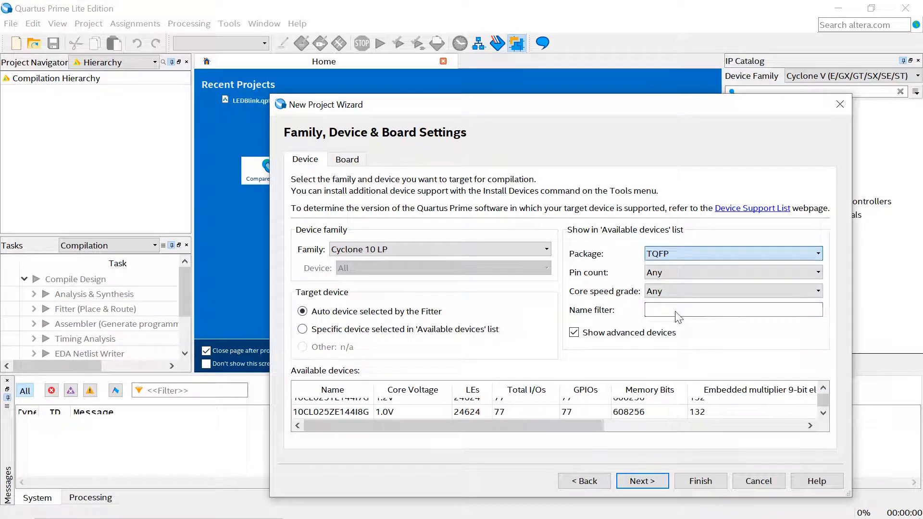
drag(460, 105, 392, 58)
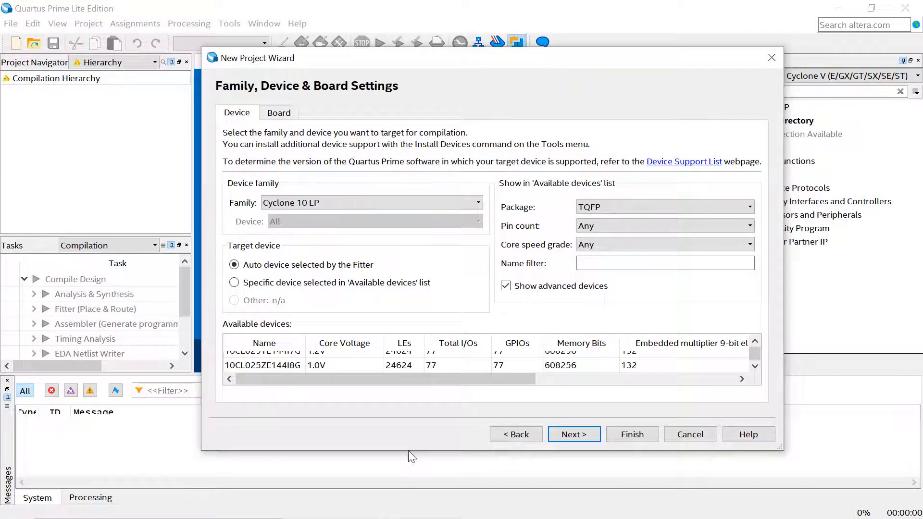
drag(408, 451, 408, 479)
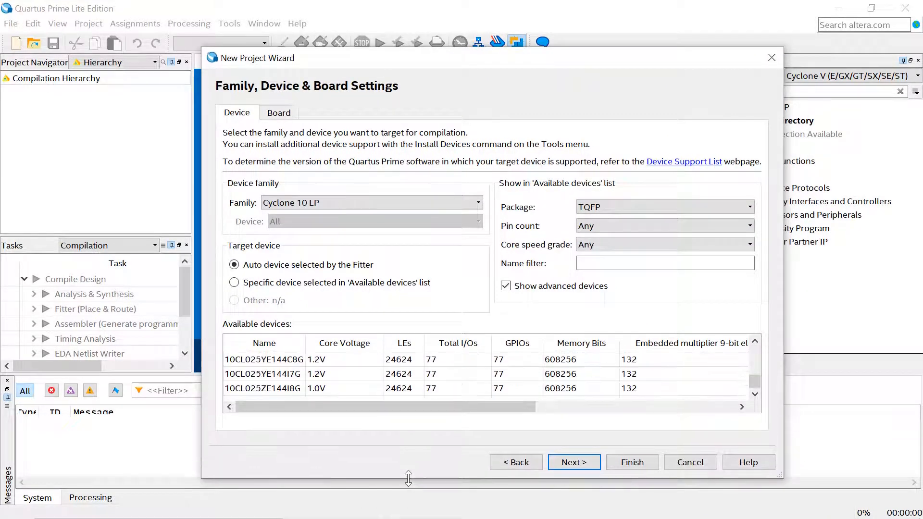
click(298, 365)
click(567, 462)
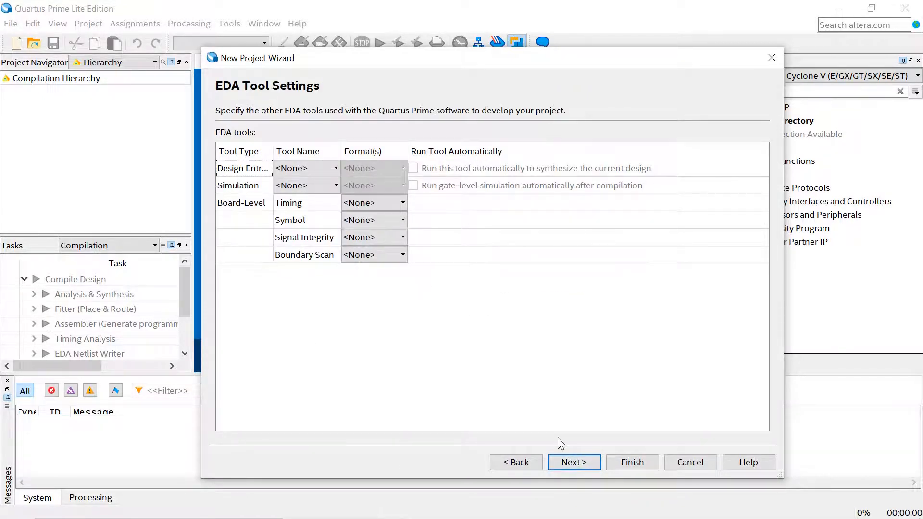
click(570, 463)
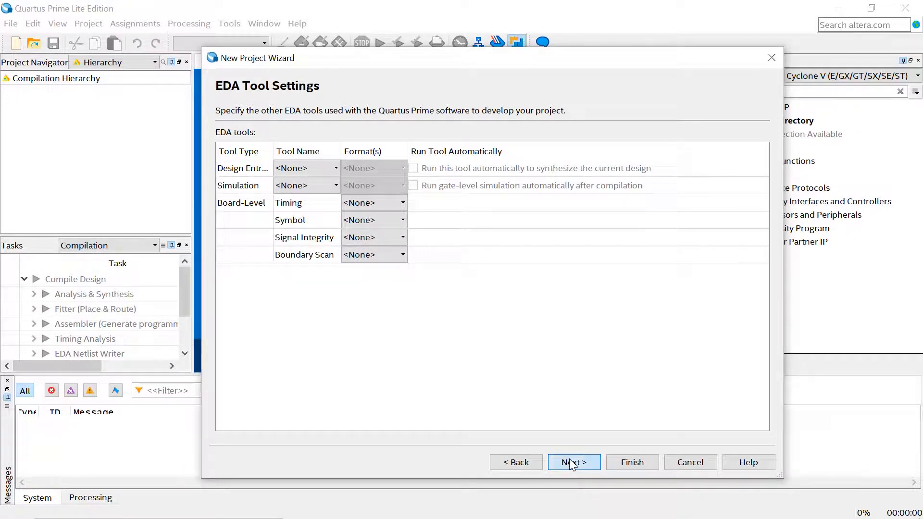
click(632, 463)
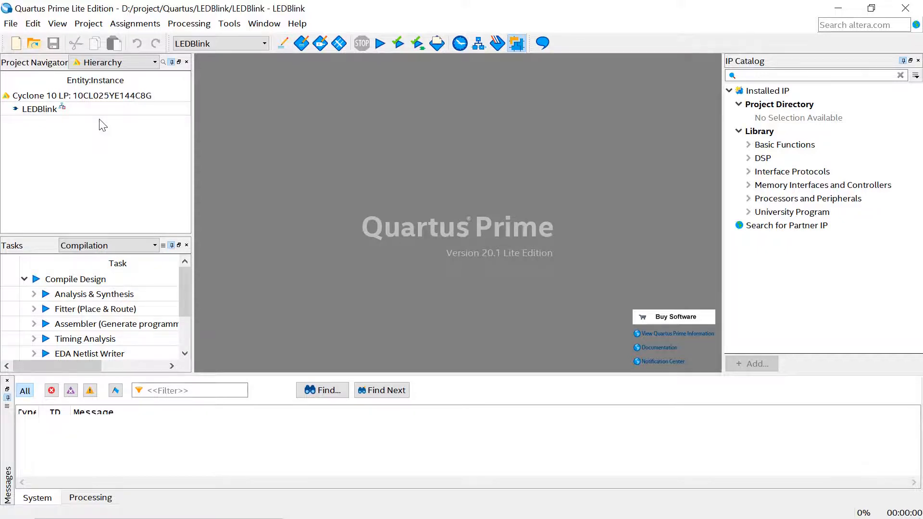
- Switch to File Explorer and paste the copied LEDBlink.sdc and LEDBlink.v files into the LEDBlink project folder
key(alt+Tab)
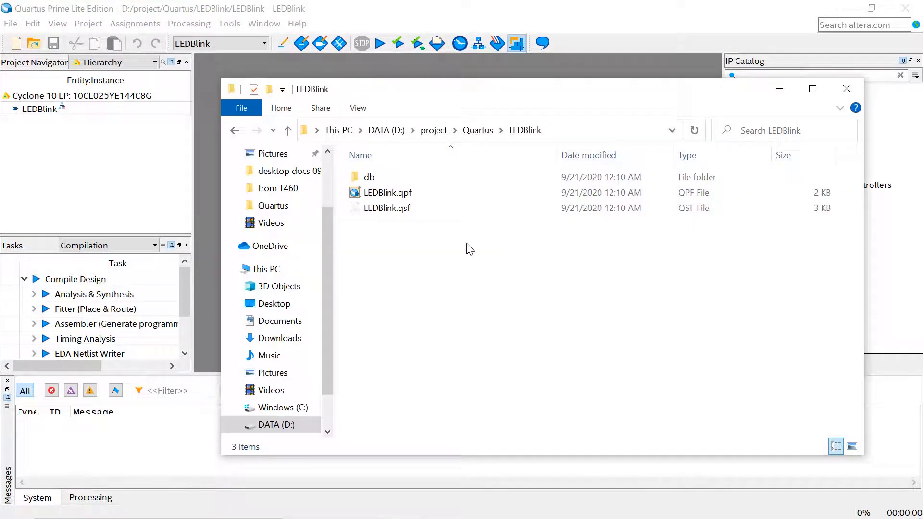
key(ctrl+v)
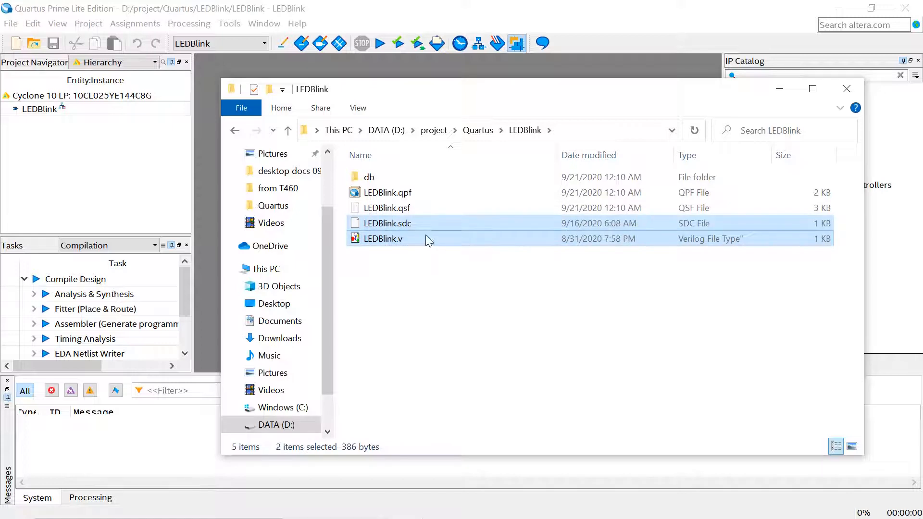
- Review the Verilog code in LEDBlink.v and the clock constraints in LEDBlink.sdc with Vim, and close the project folder
click(396, 243)
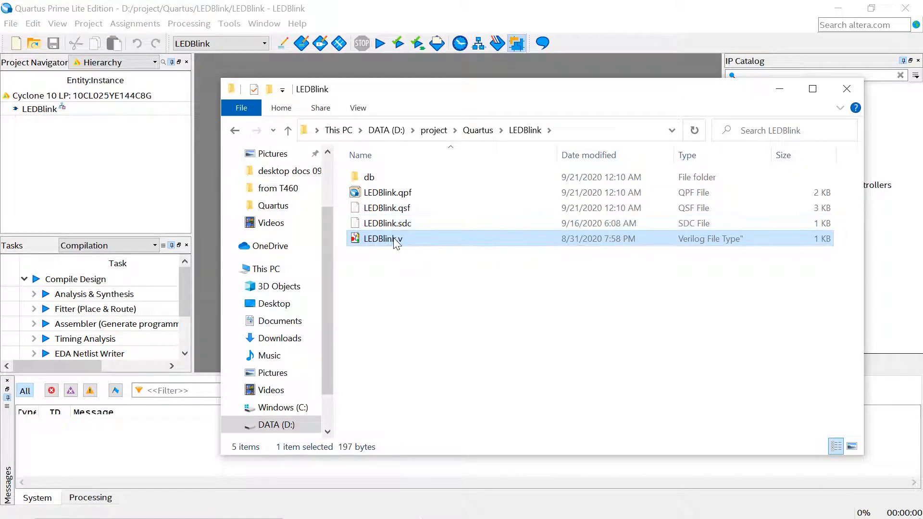
right_click(396, 243)
click(406, 325)
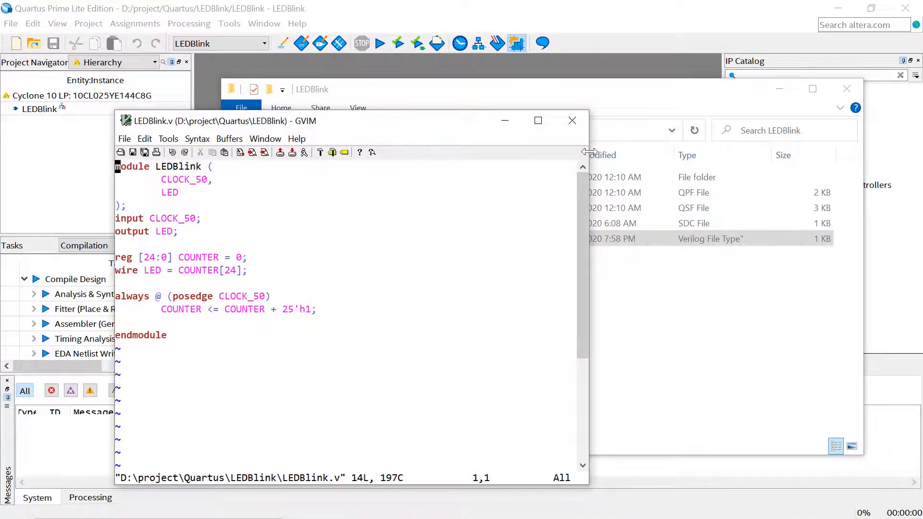
click(579, 124)
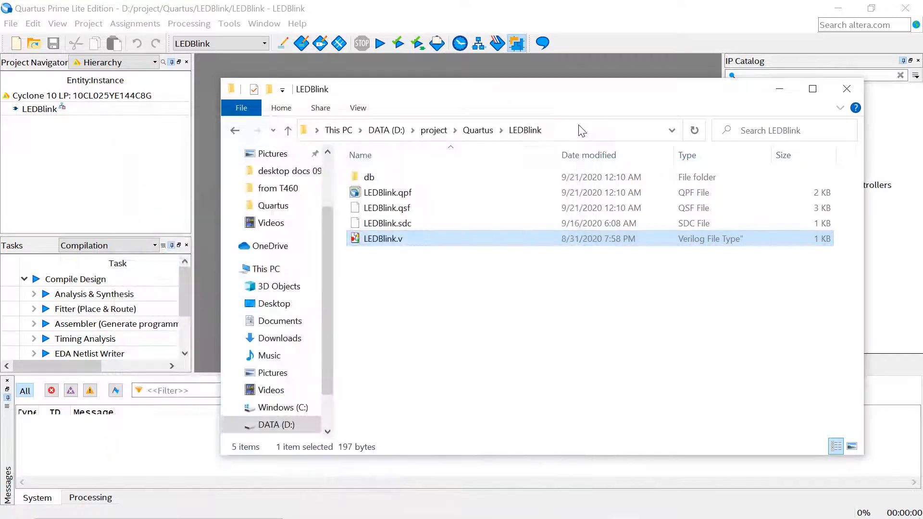
click(411, 222)
right_click(411, 222)
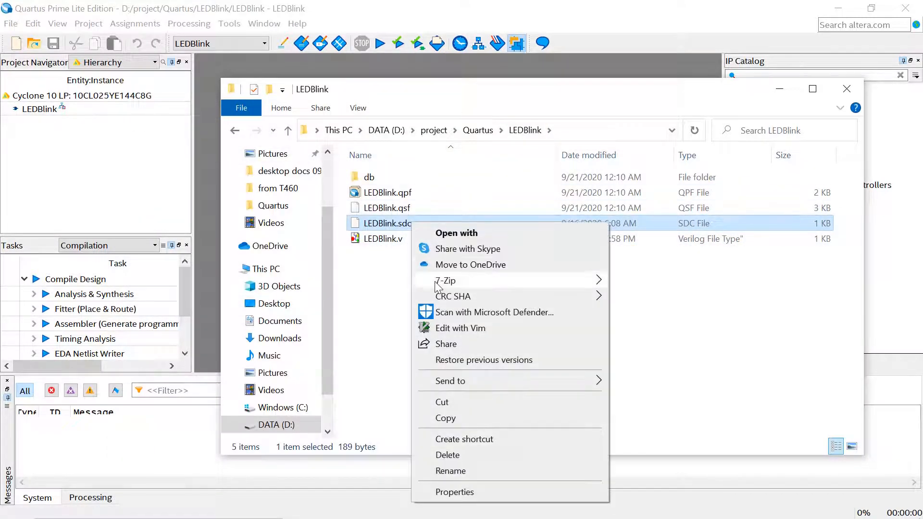
click(460, 327)
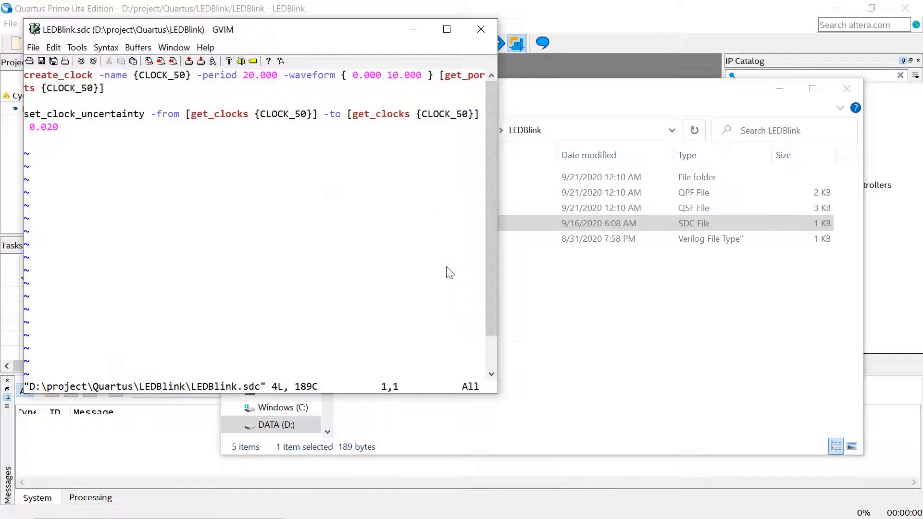
drag(500, 286, 607, 285)
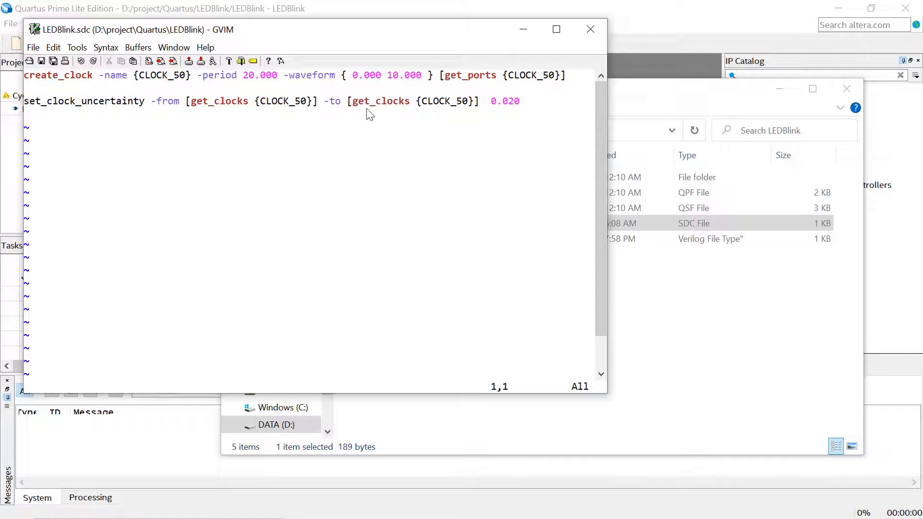
click(590, 29)
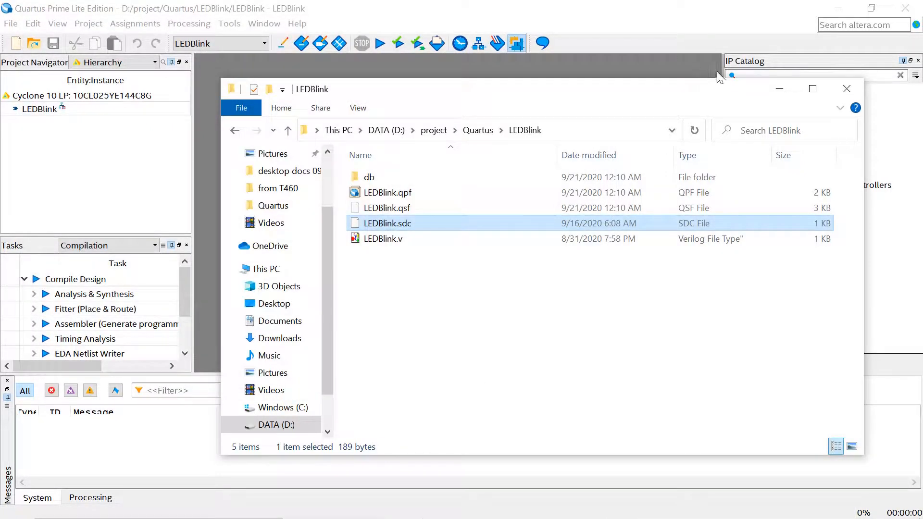
click(846, 88)
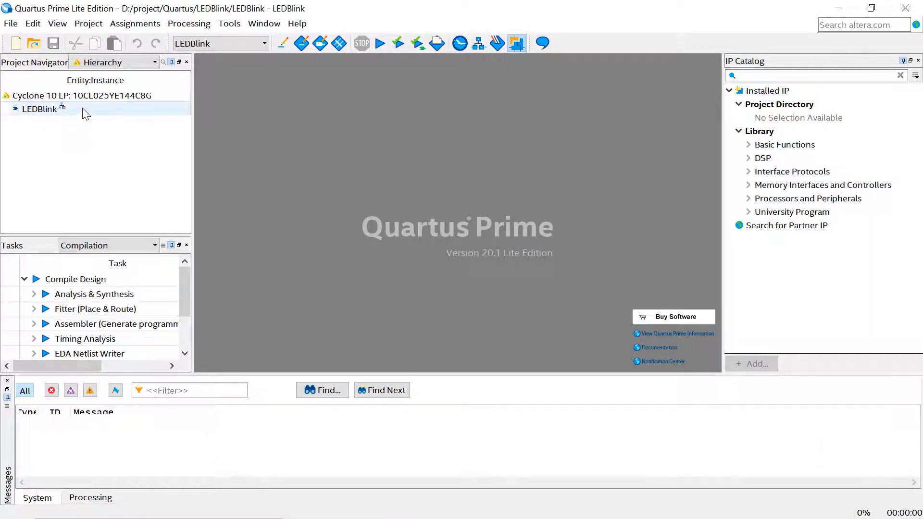
- Show the Files view of the Project Navigator and open the project's add/remove files settings
click(135, 64)
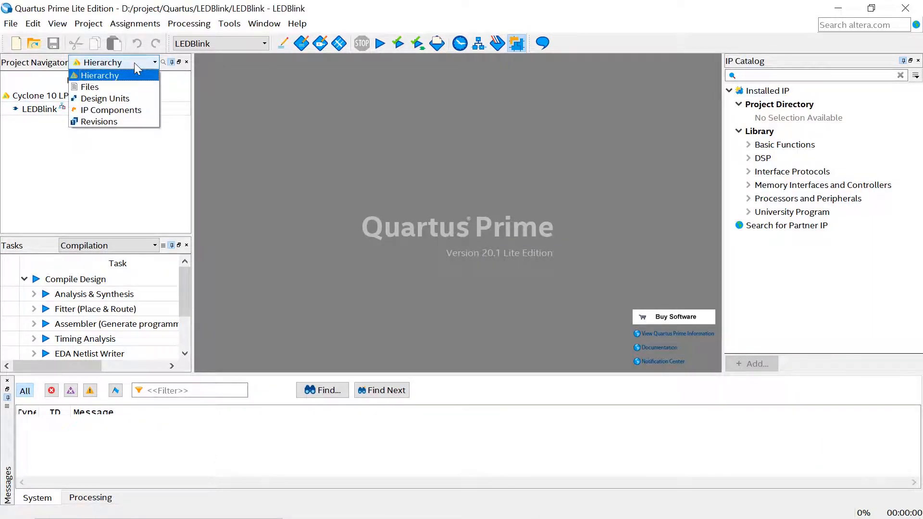
click(117, 84)
click(25, 81)
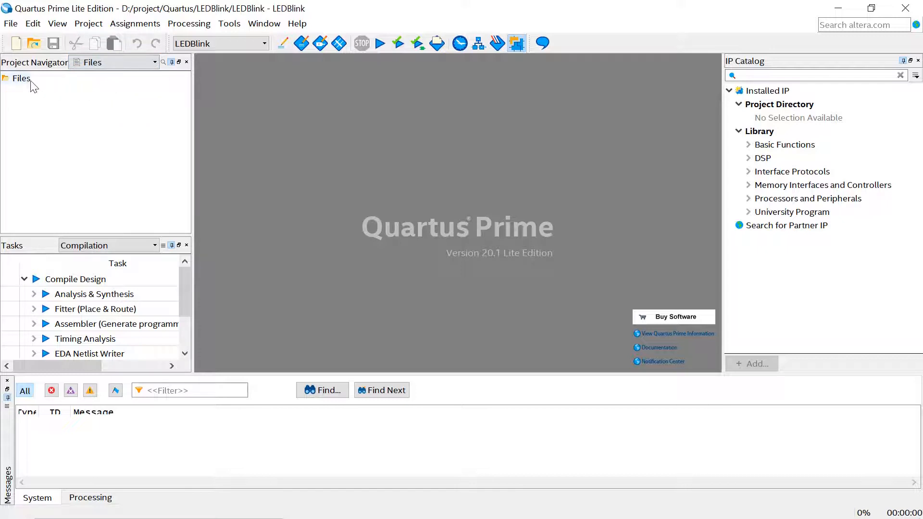
right_click(25, 81)
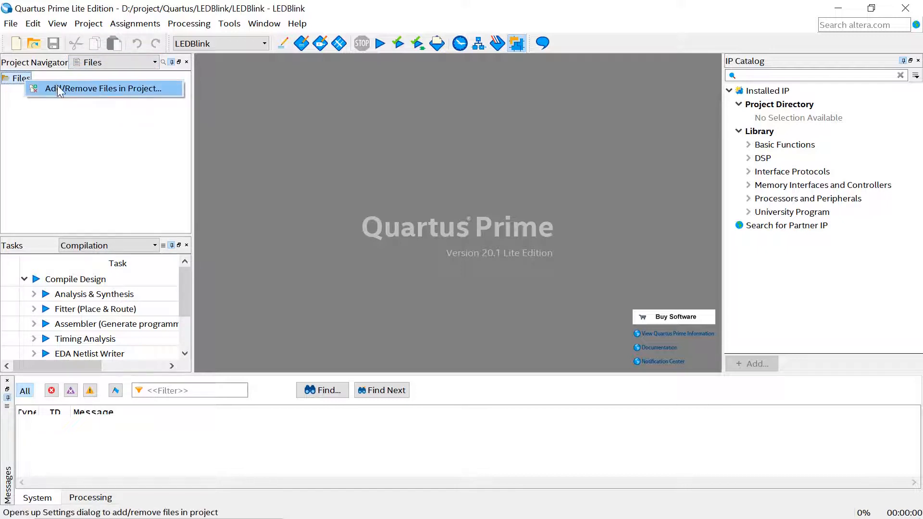
click(69, 88)
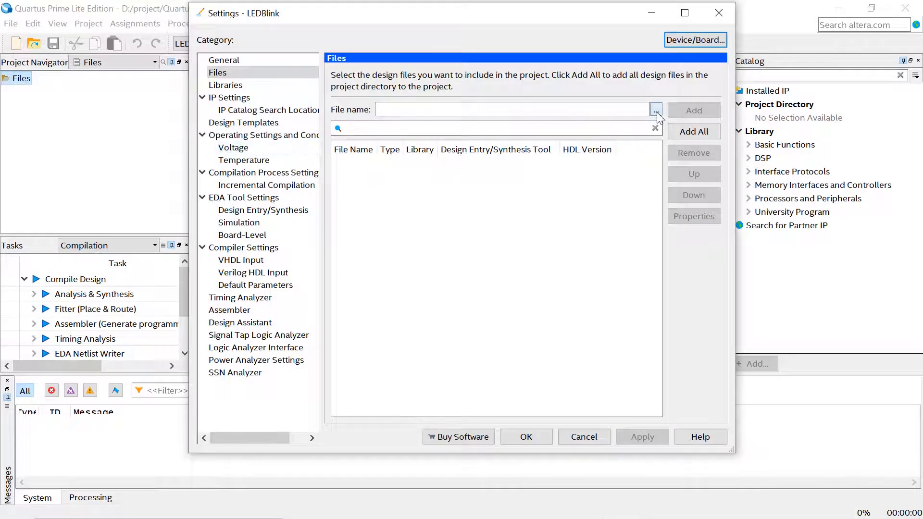
- Browse with all file types shown, add LEDBlink.v and LEDBlink.sdc to the project, check the listed file types, and accept the settings
click(656, 111)
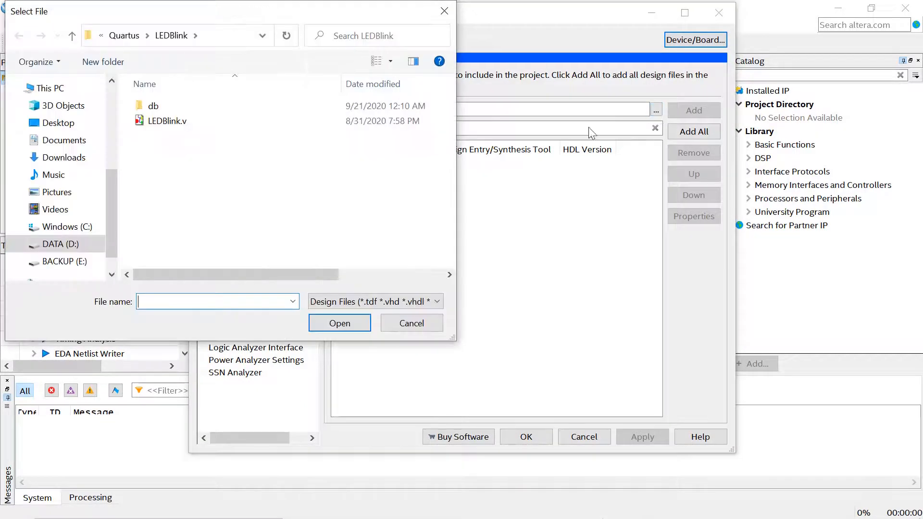
click(366, 302)
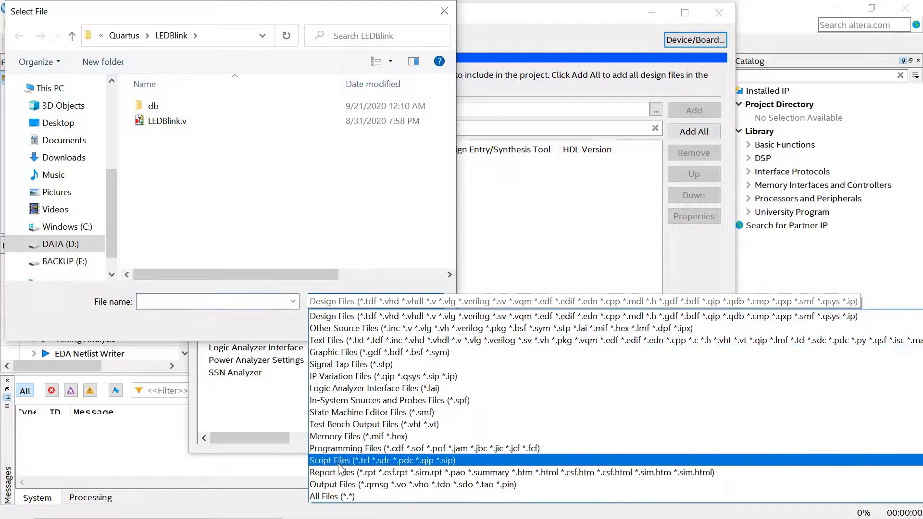
click(334, 497)
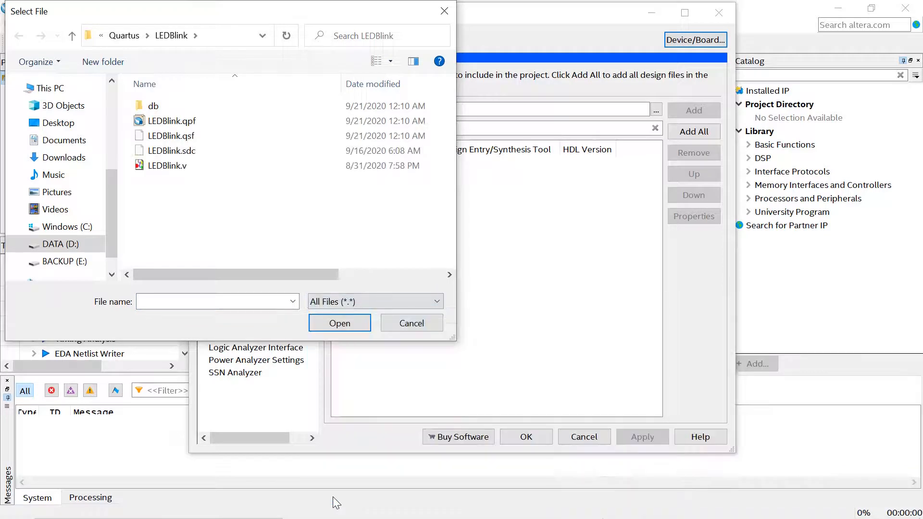
click(162, 151)
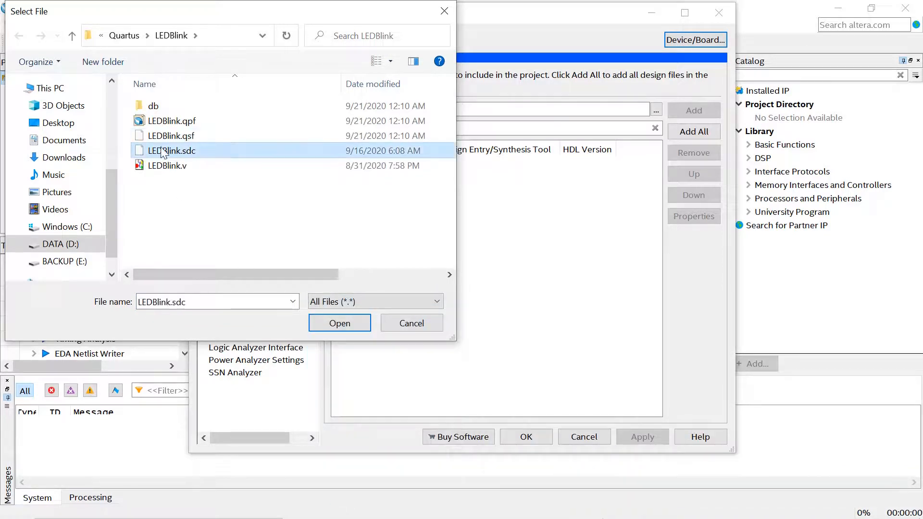
ctrl+click(182, 166)
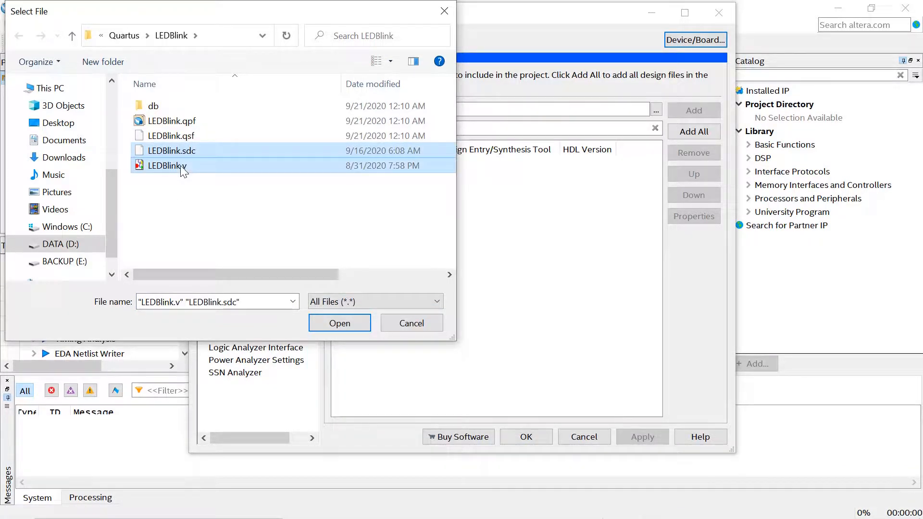
click(340, 324)
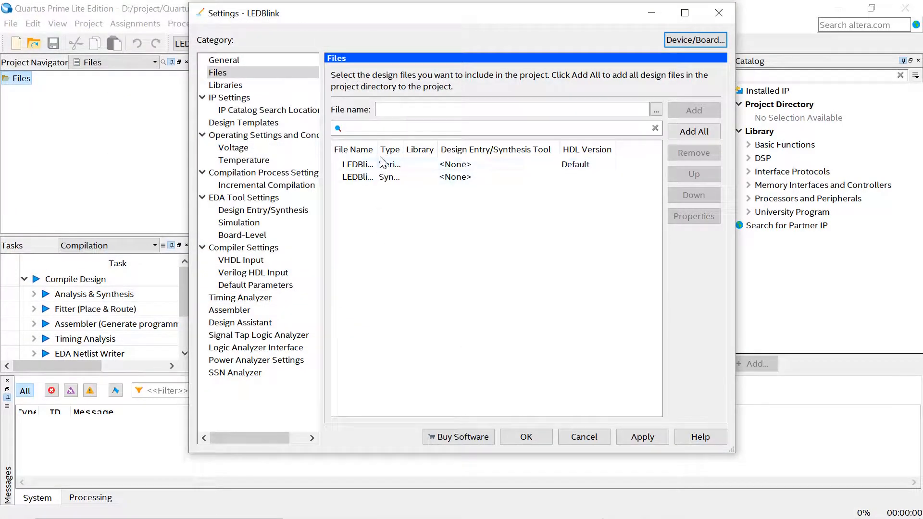
drag(378, 151, 560, 163)
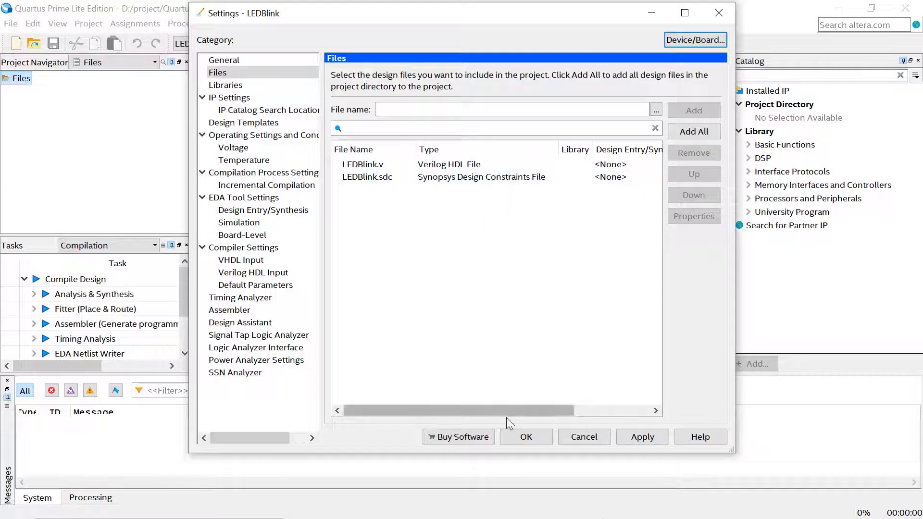
click(518, 435)
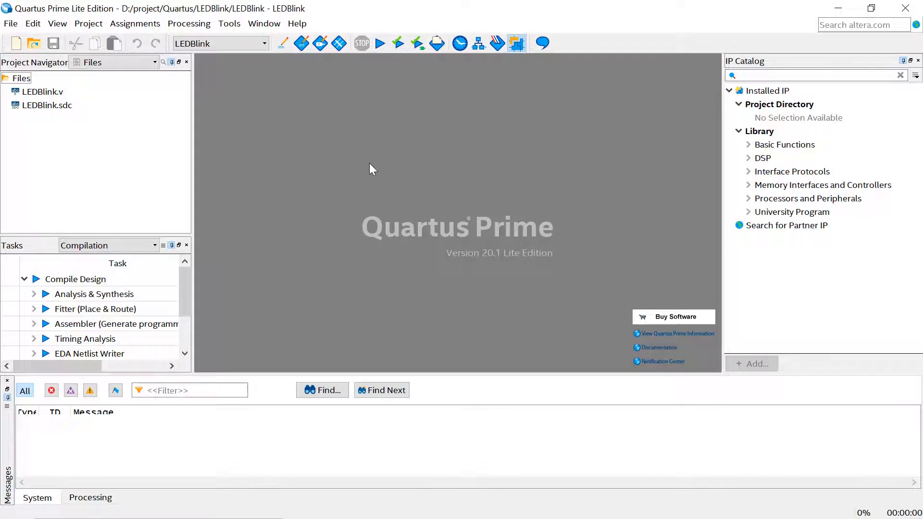
- Set the device's default I/O standard to 3.3-V LVTTL in the voltage options and accept the device settings
click(137, 24)
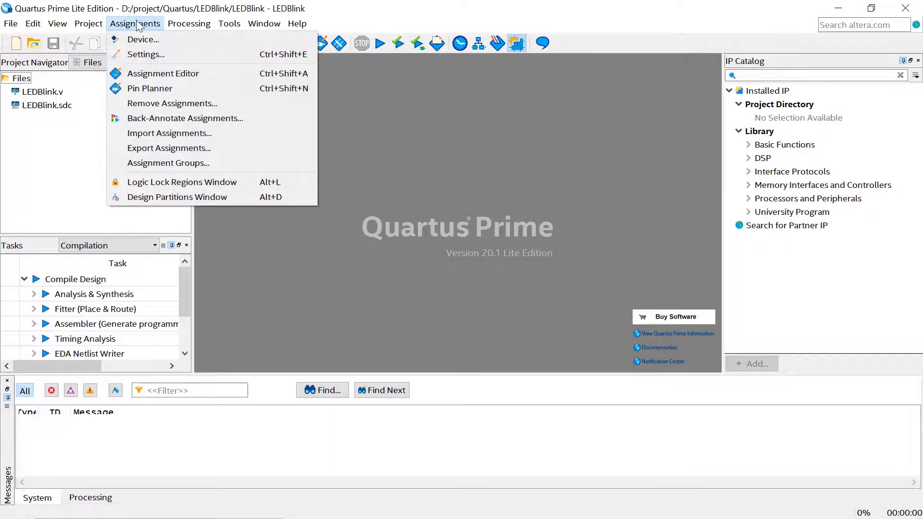
click(134, 35)
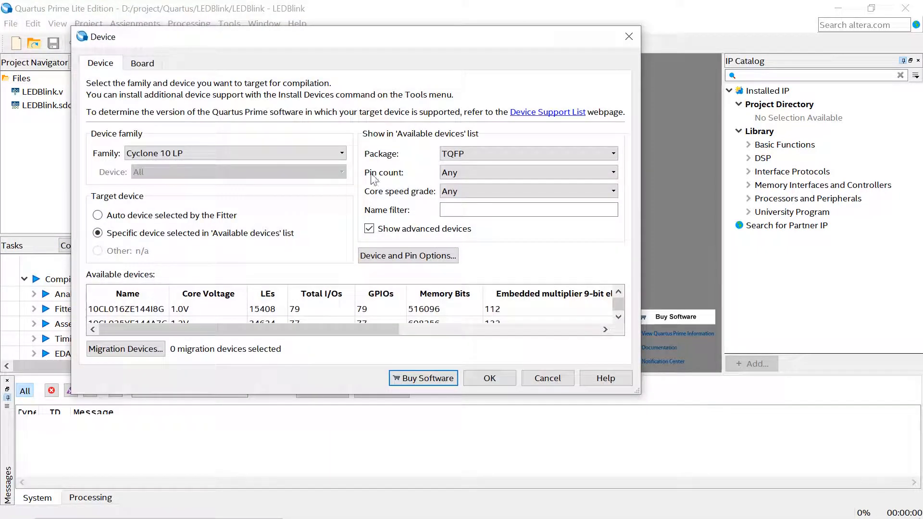
click(403, 251)
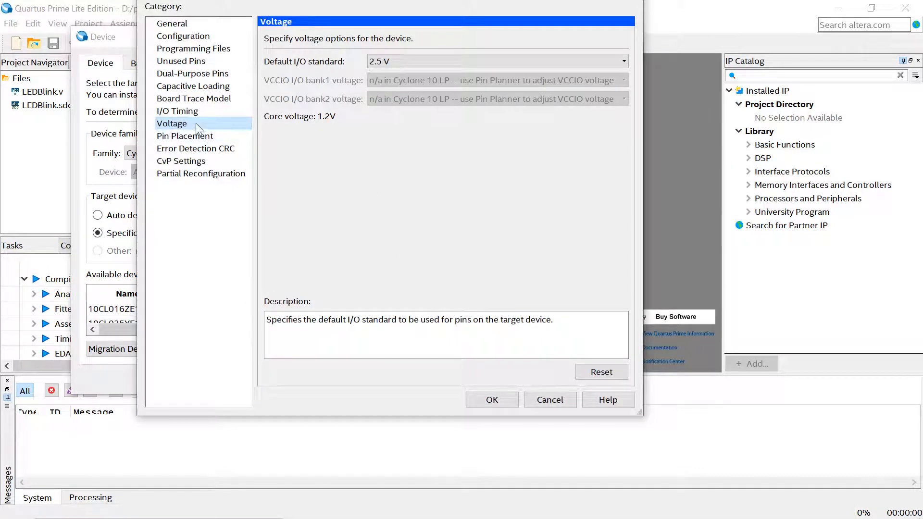
click(413, 59)
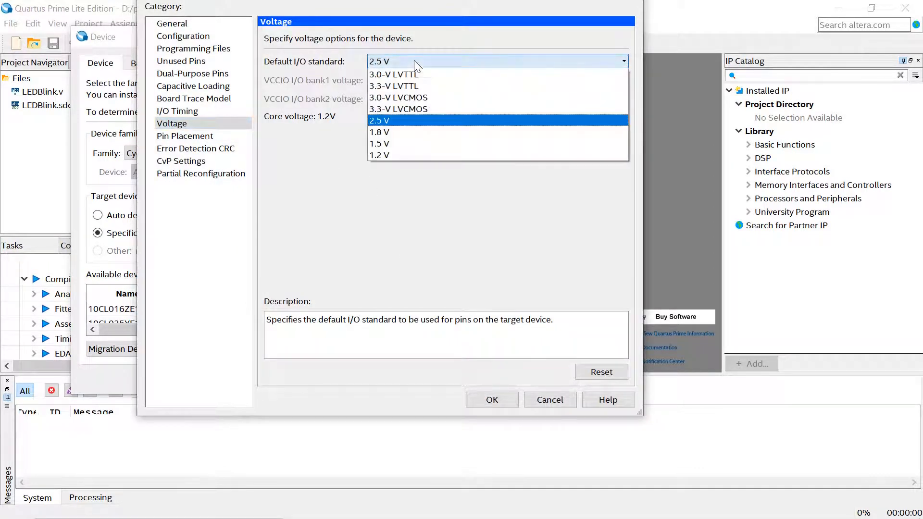
click(414, 86)
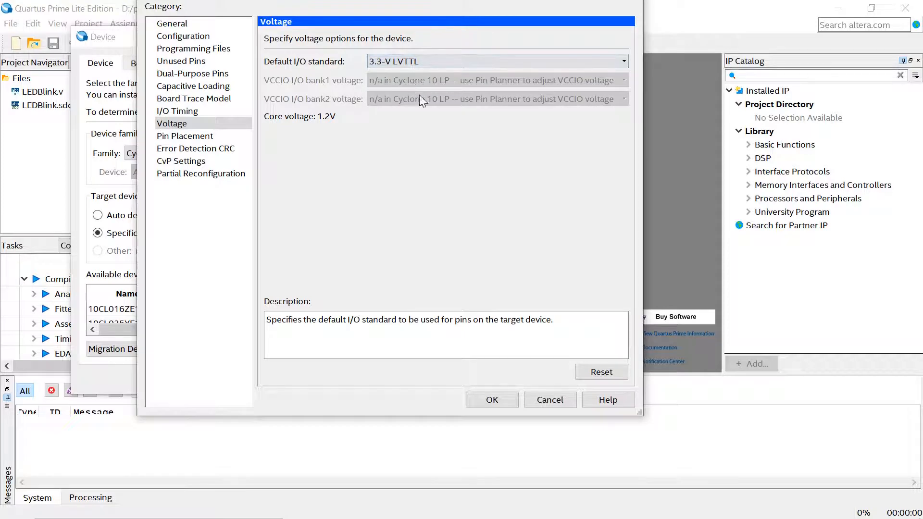
click(510, 398)
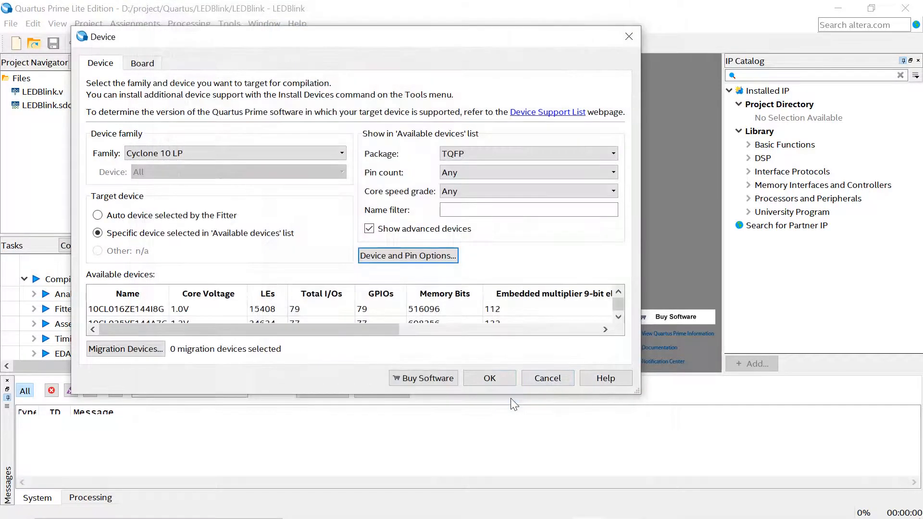
click(488, 378)
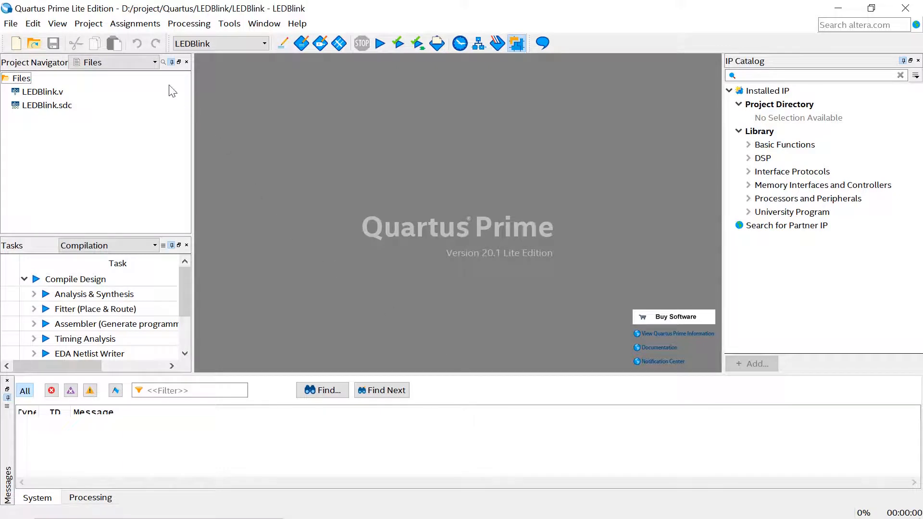
- In the Pin Planner, create a node named CLOCK_50 and assign its location to PIN_22
click(135, 24)
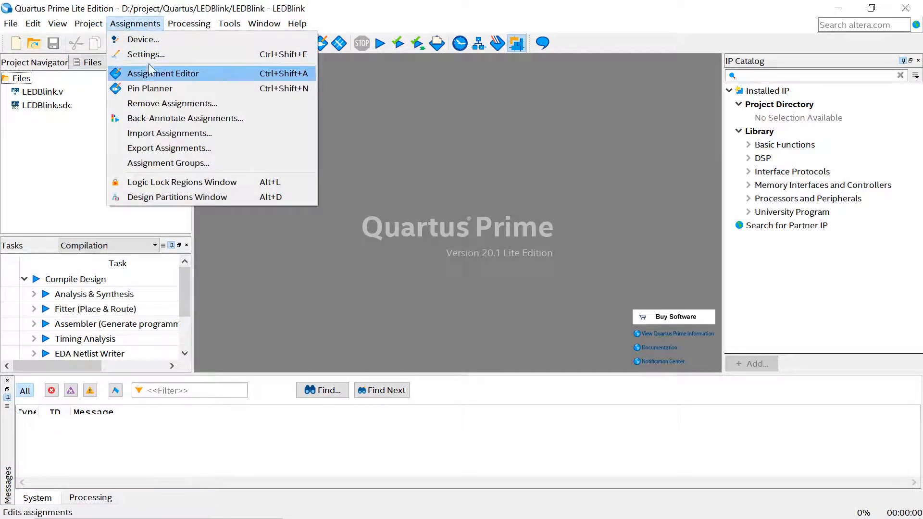
click(155, 86)
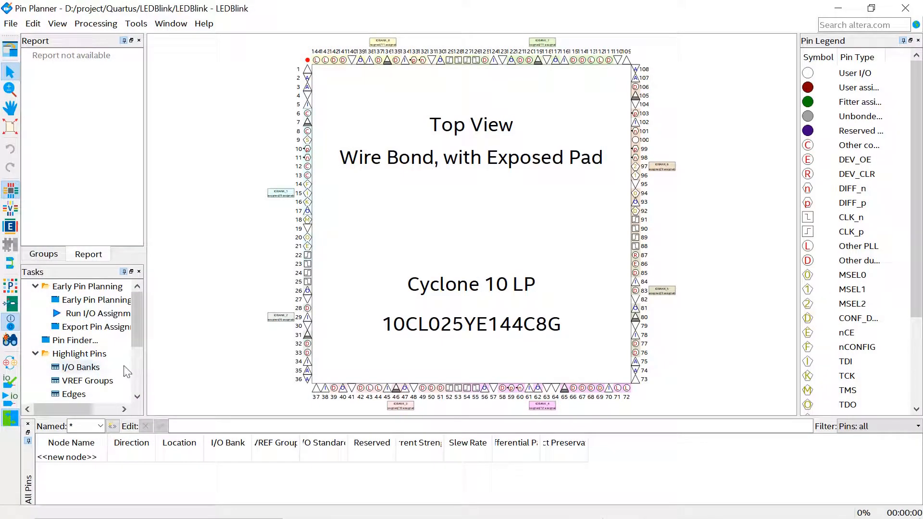
click(92, 457)
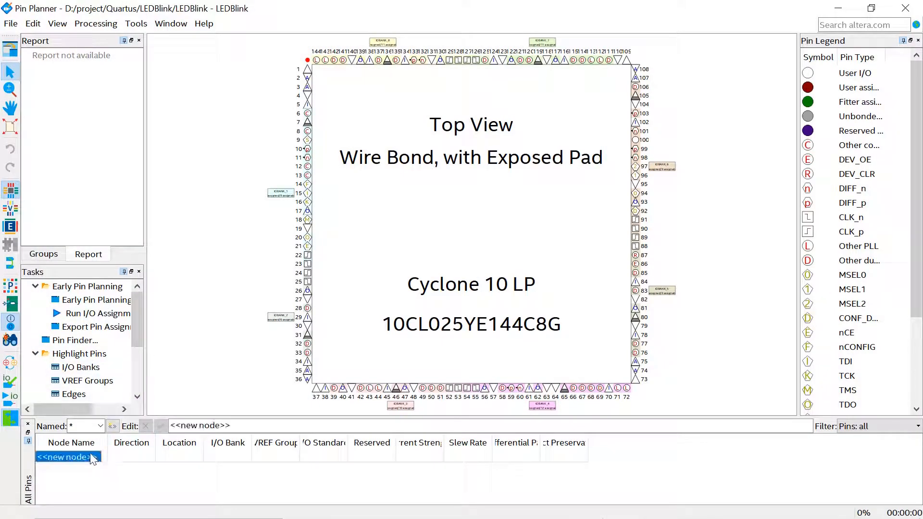
text(CLOCK_50)
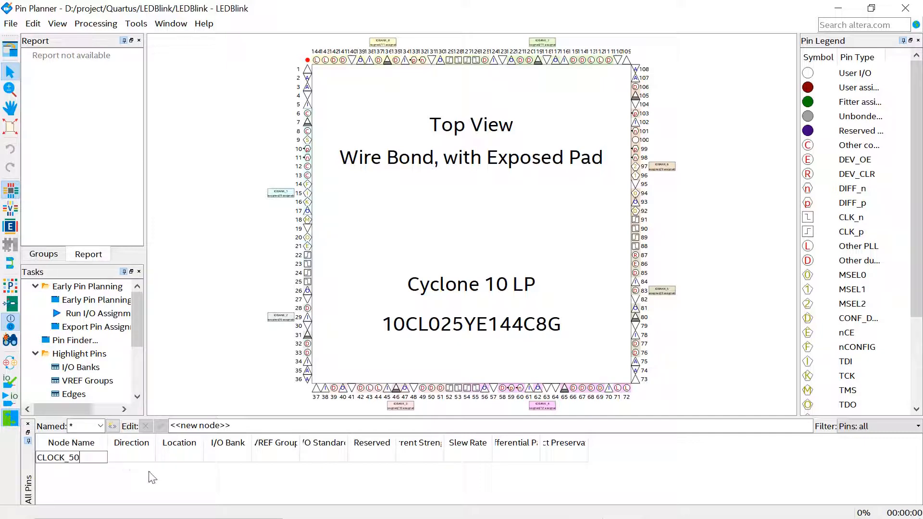
click(180, 461)
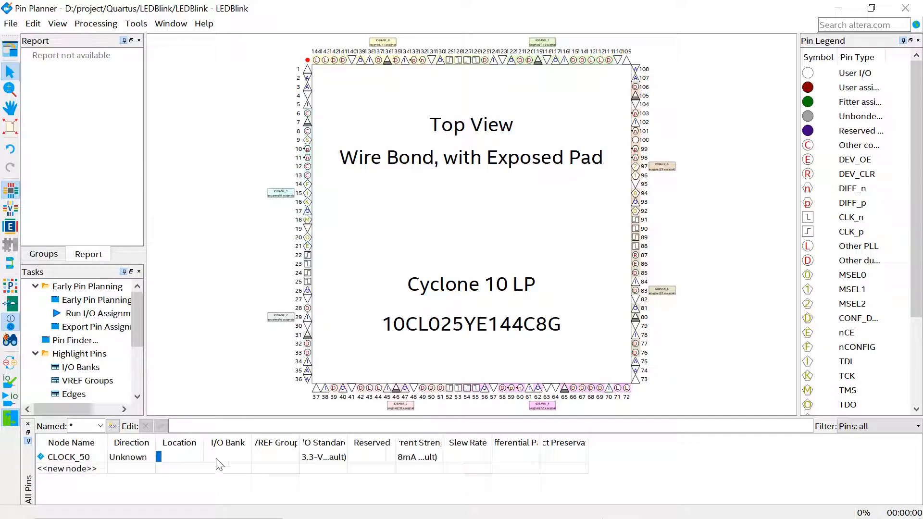
double_click(193, 458)
click(199, 457)
scroll(217, 404, down, 3)
scroll(217, 403, down, 2)
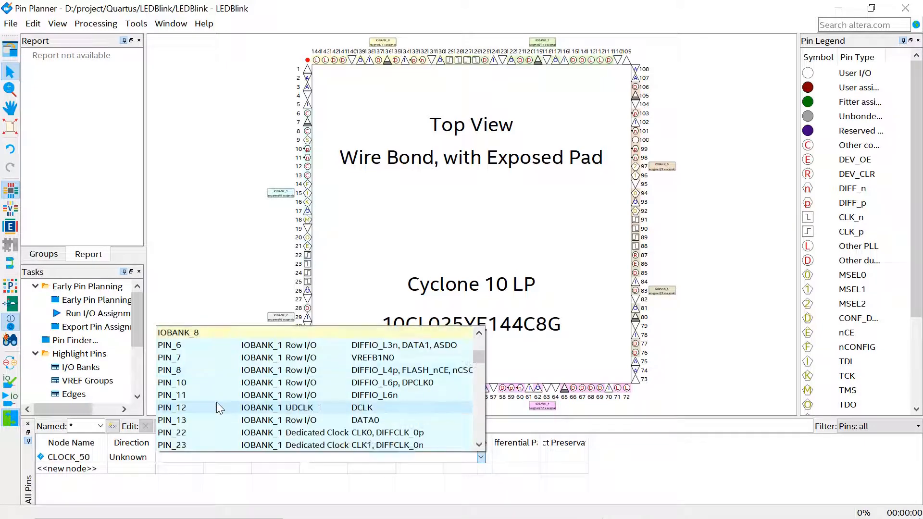
click(207, 396)
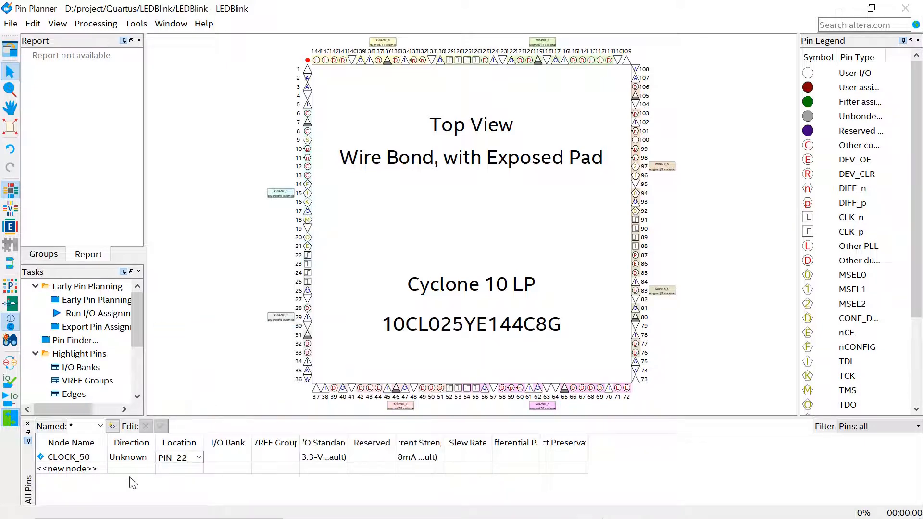
- Create a second node named LED in the pin list and assign its location to PIN_125
click(101, 469)
text(LED)
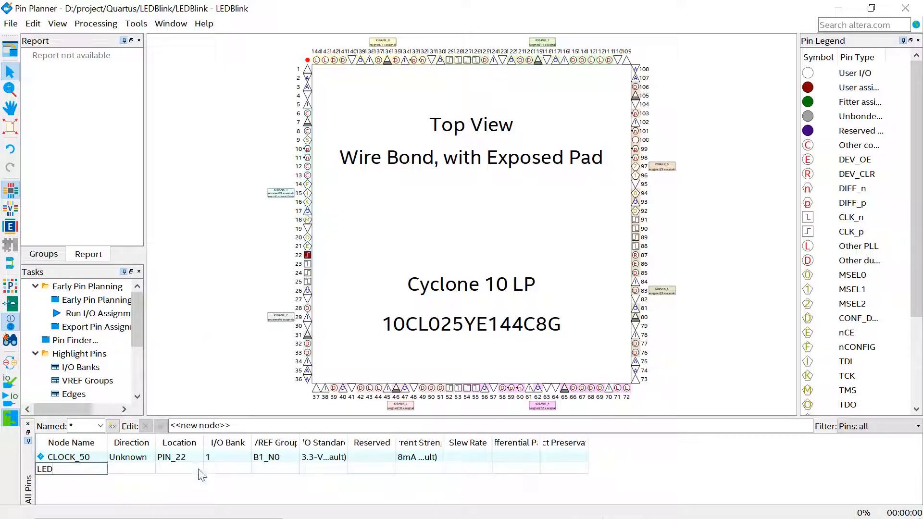
click(198, 469)
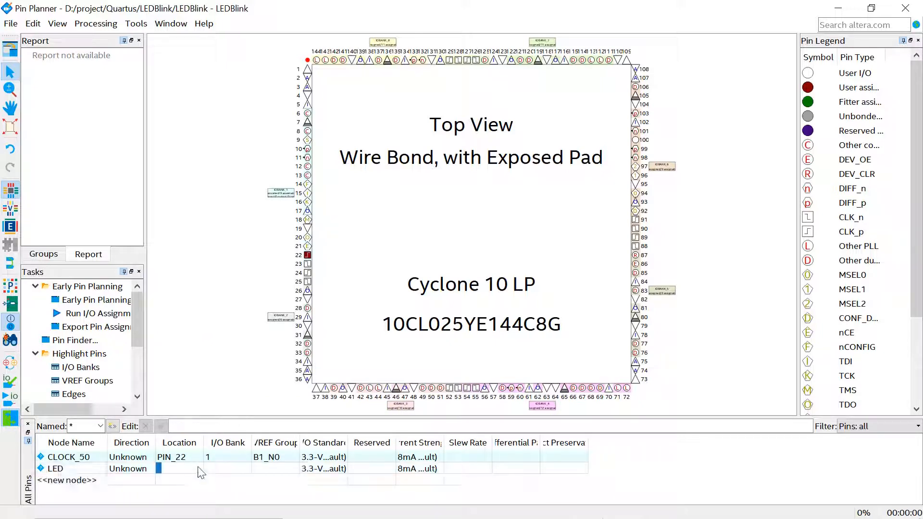
click(198, 467)
click(198, 468)
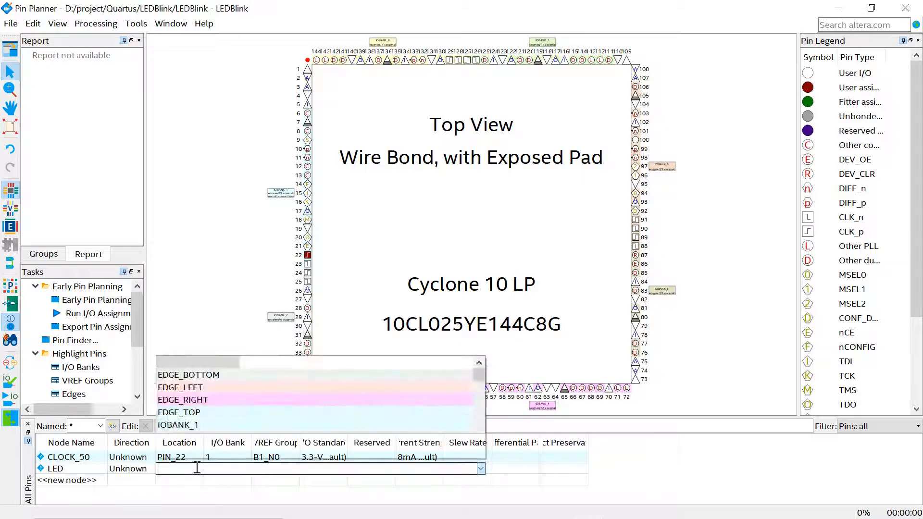
click(198, 467)
click(198, 468)
scroll(262, 427, down, 4)
scroll(262, 426, down, 15)
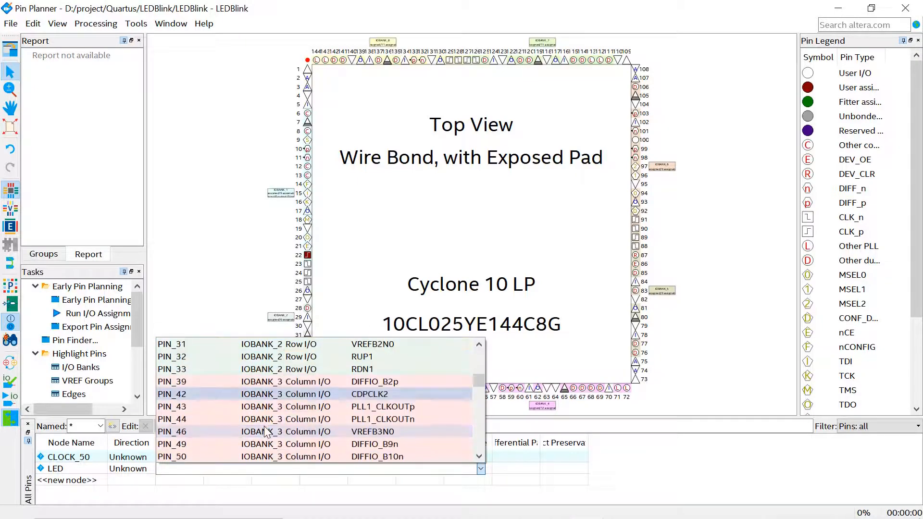
scroll(261, 425, down, 3)
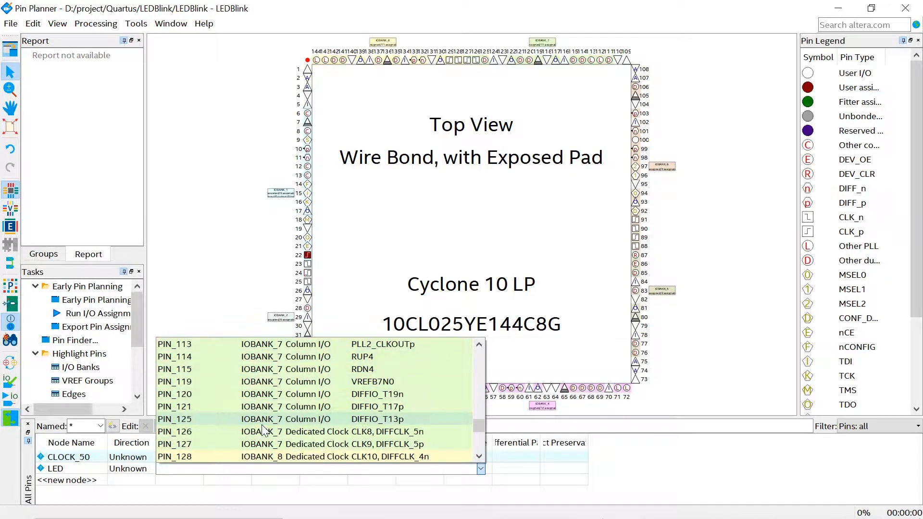
click(202, 378)
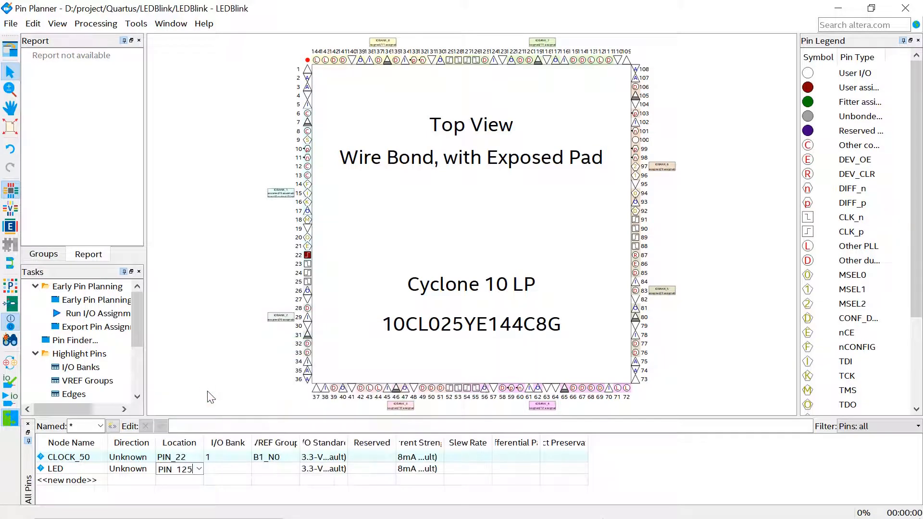
click(284, 470)
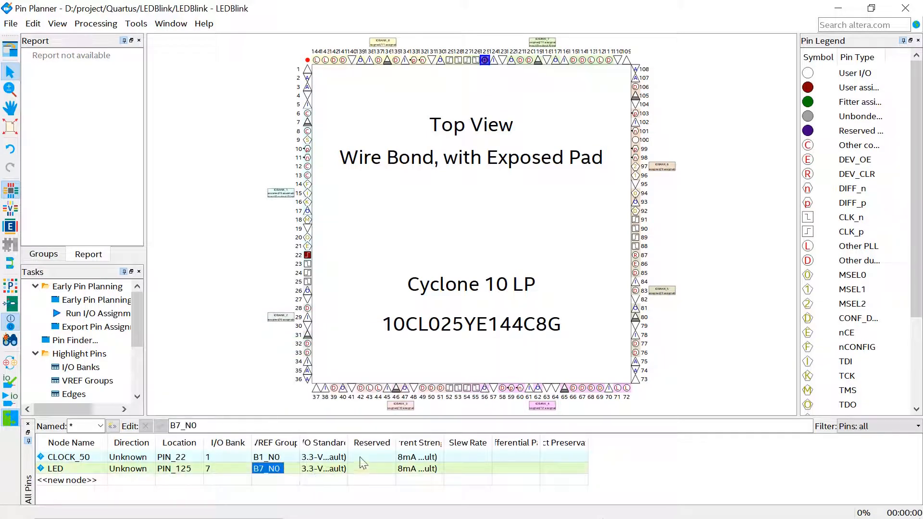
- Widen the I/O Standard and Current Strength columns of the pin list to read their full values
drag(347, 441, 414, 441)
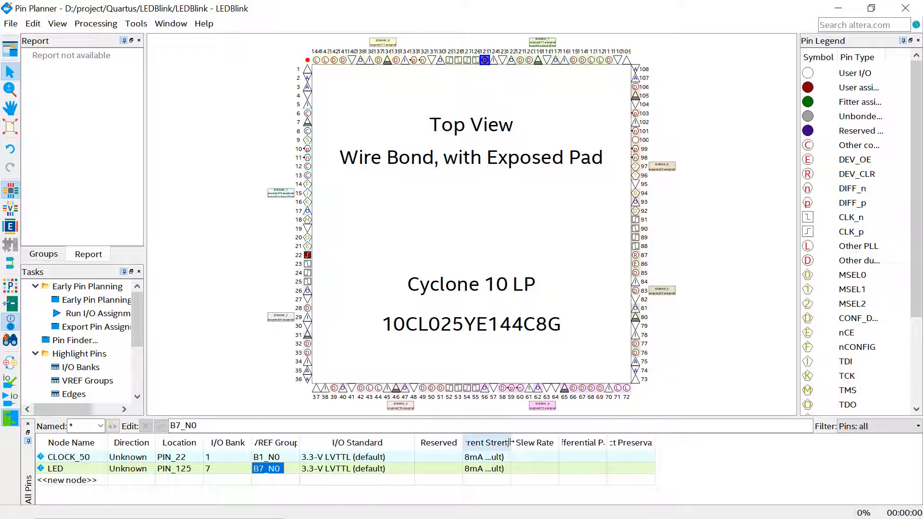
drag(510, 442, 545, 442)
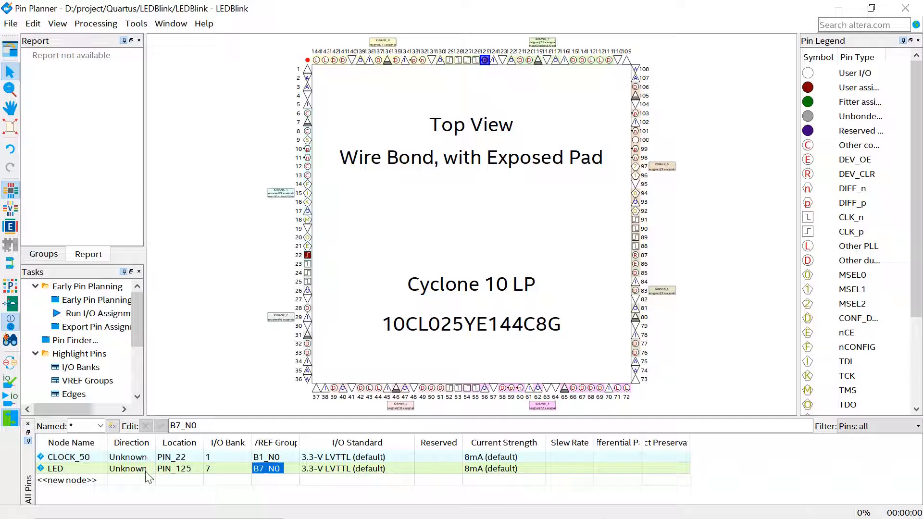
- Close the Pin Planner and run a full compilation of the LEDBlink project
click(11, 23)
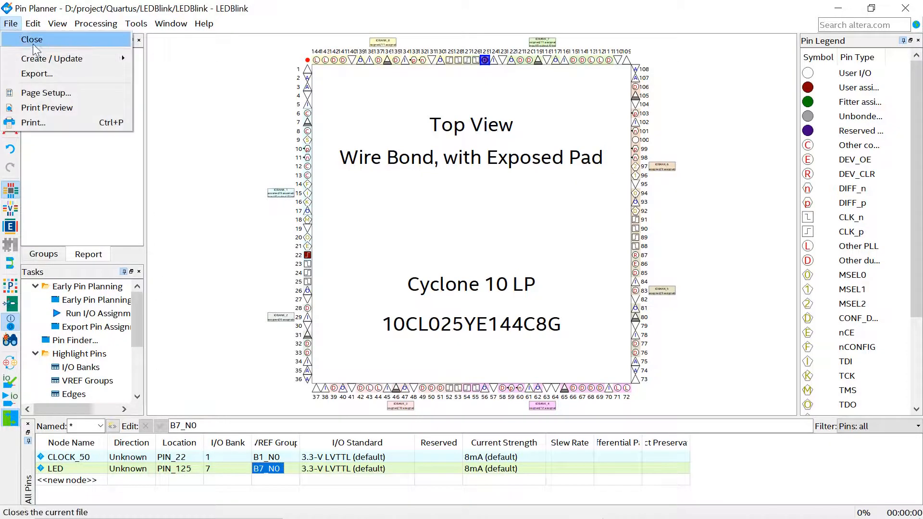
click(46, 39)
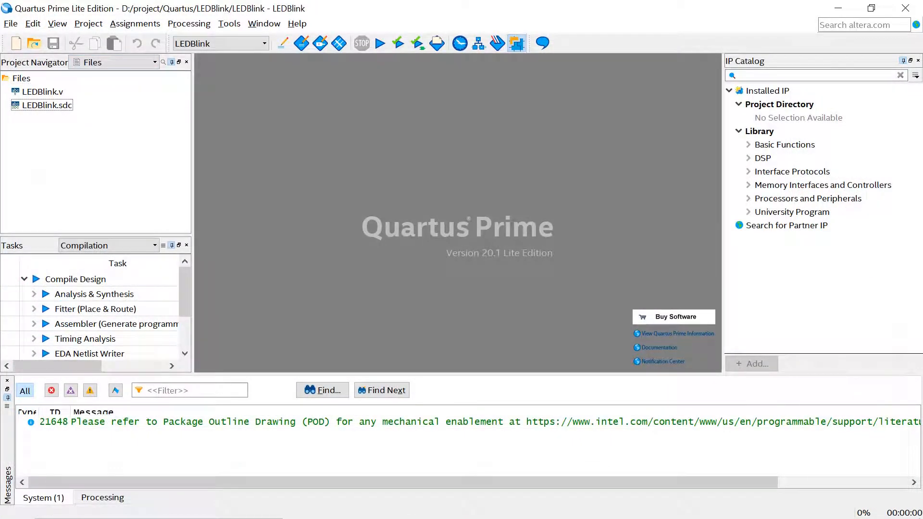
click(379, 45)
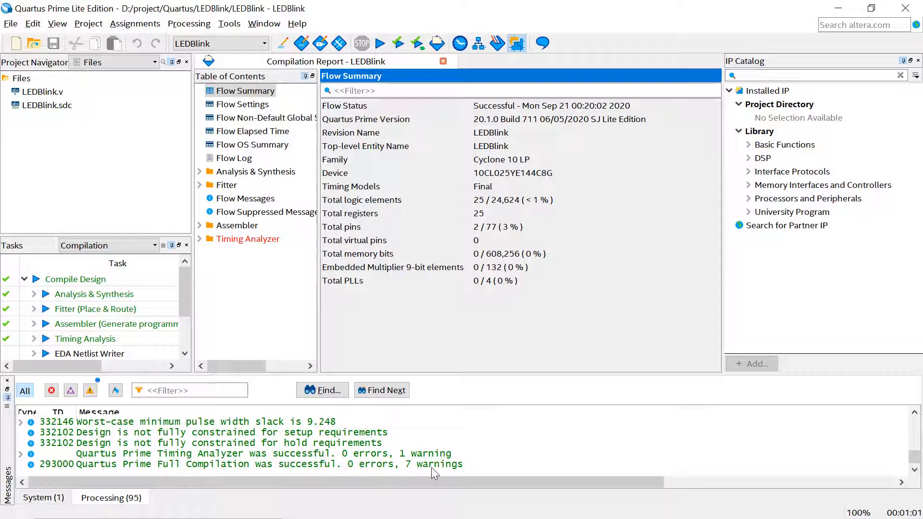
- Filter the compilation messages to show only warnings and review them from the start of the list
click(91, 389)
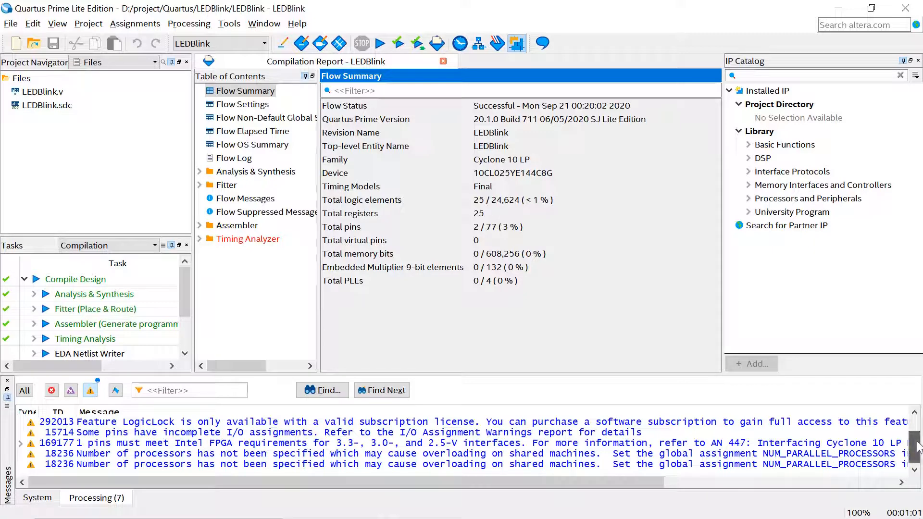
scroll(916, 456, up, 1)
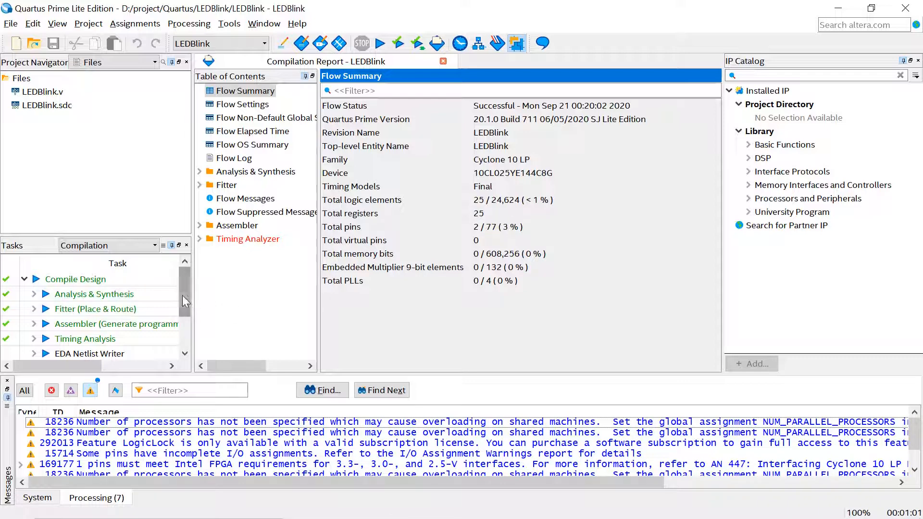
- Open the Programmer from the compilation tasks, widen the File column to check the file name, and program the FPGA with output_files/LEDBlink.sof
scroll(183, 295, down, 1)
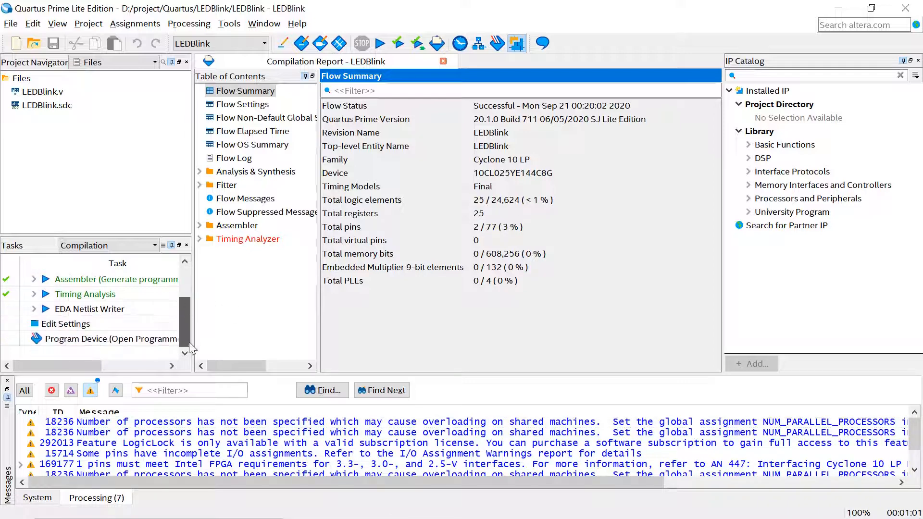
double_click(113, 339)
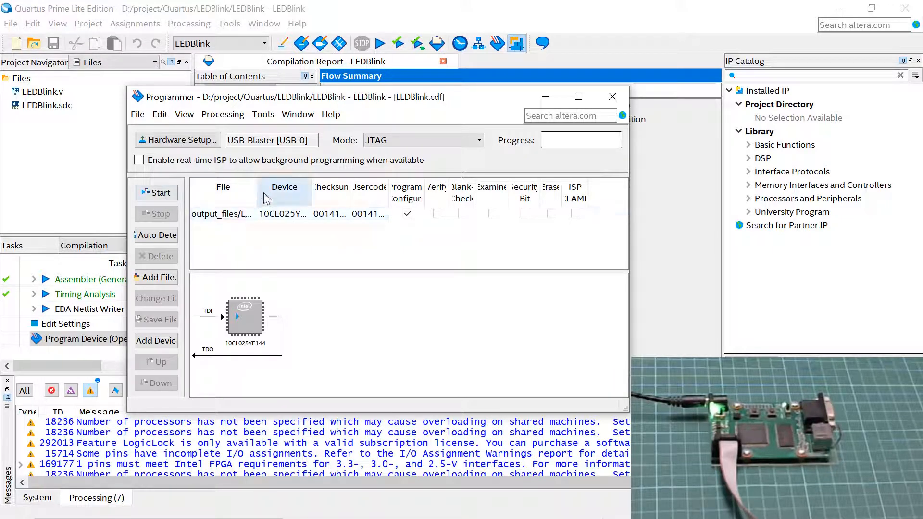
drag(257, 189, 295, 190)
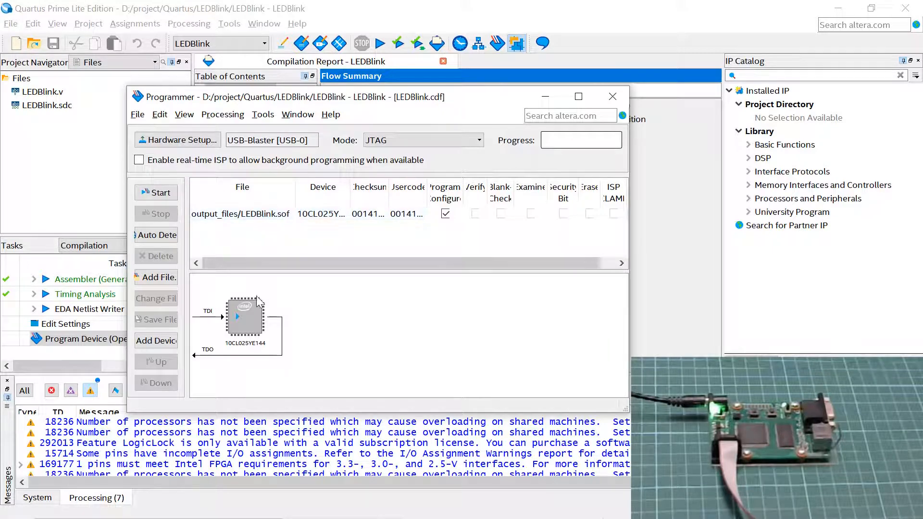
click(160, 193)
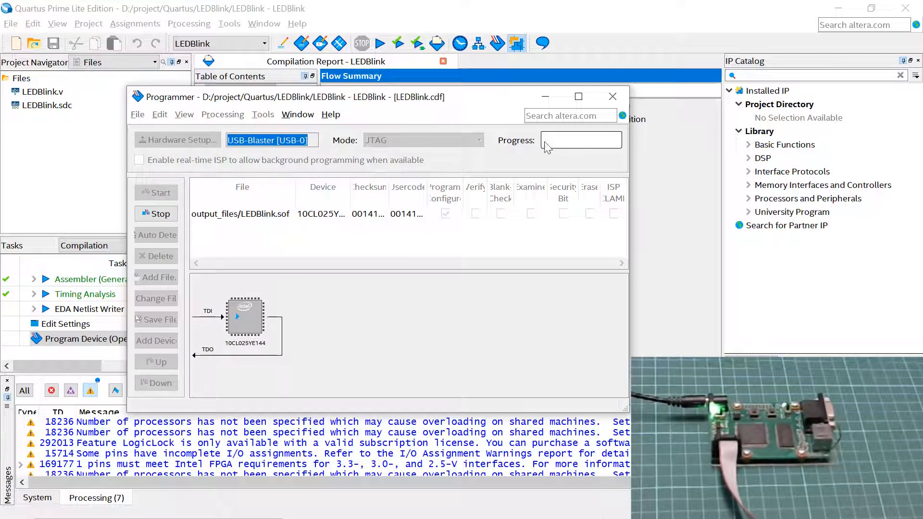